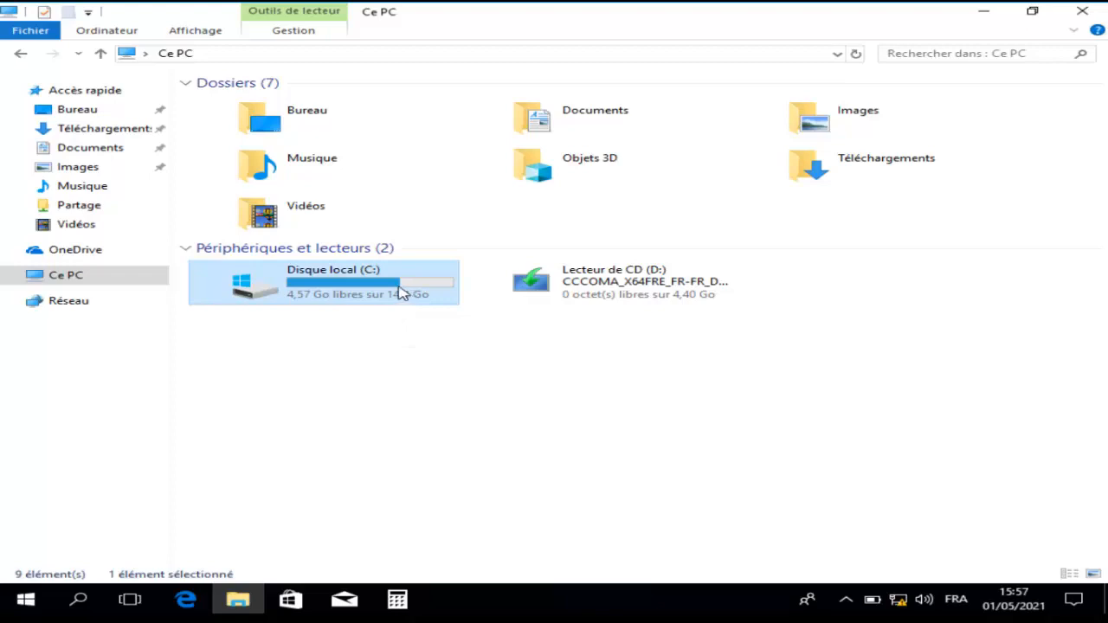
Open the Computer Management console (Gérer) for Ce PC.
mouse_move(404, 292)
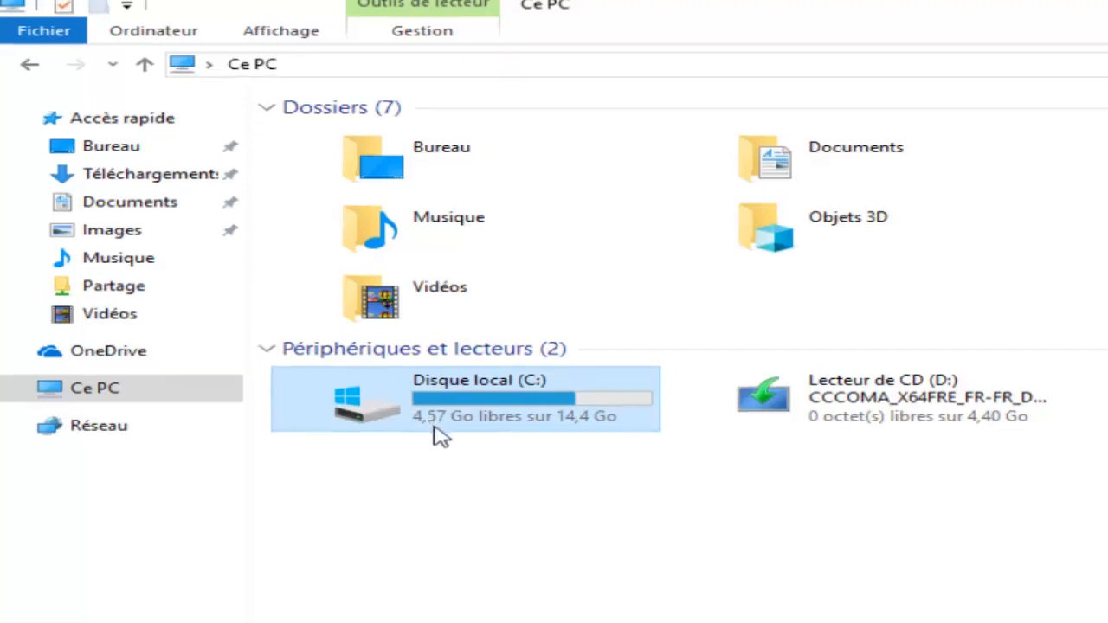
click(438, 446)
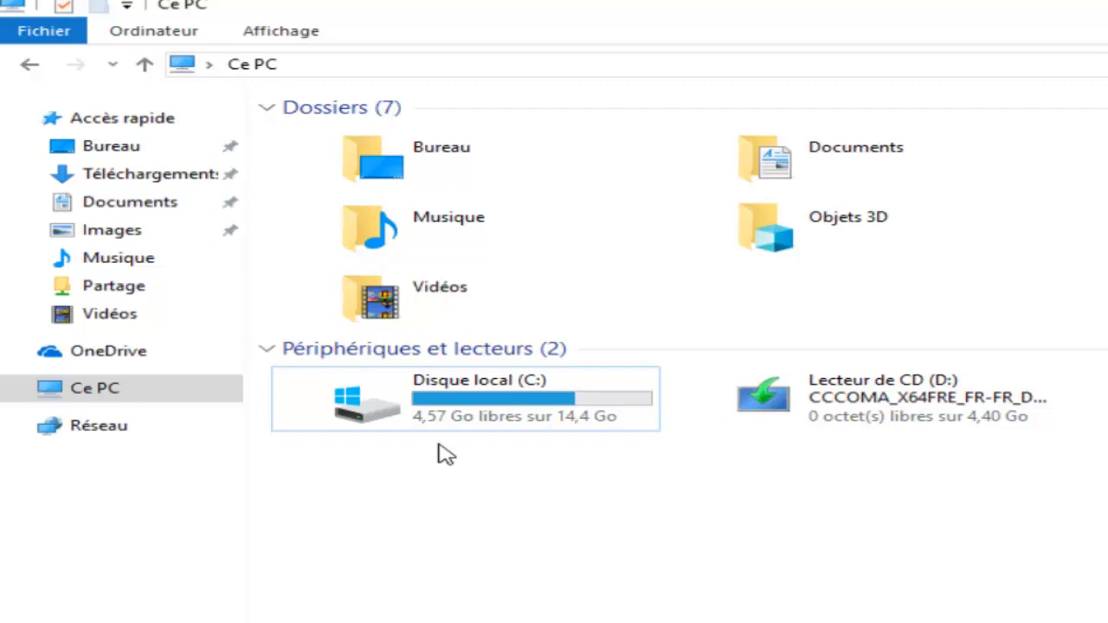
click(215, 401)
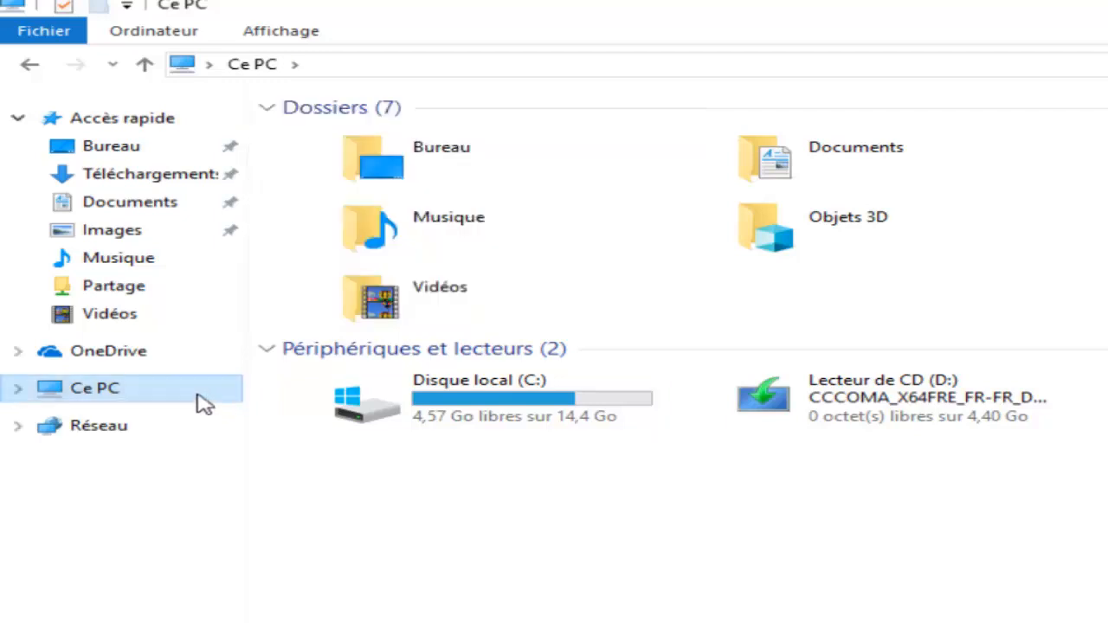
right_click(204, 402)
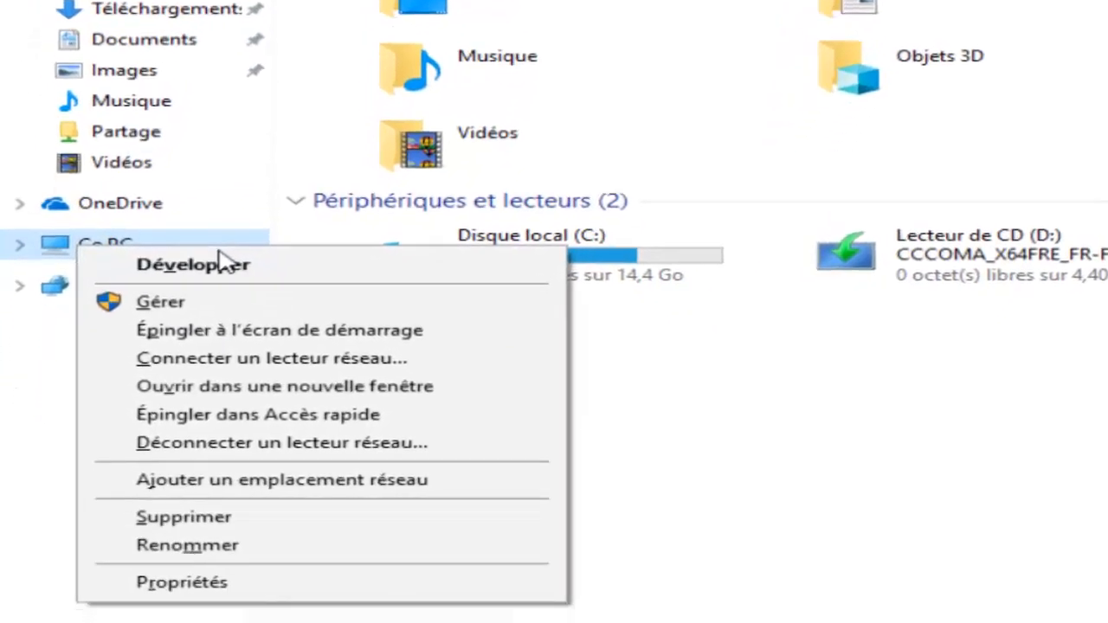
click(209, 302)
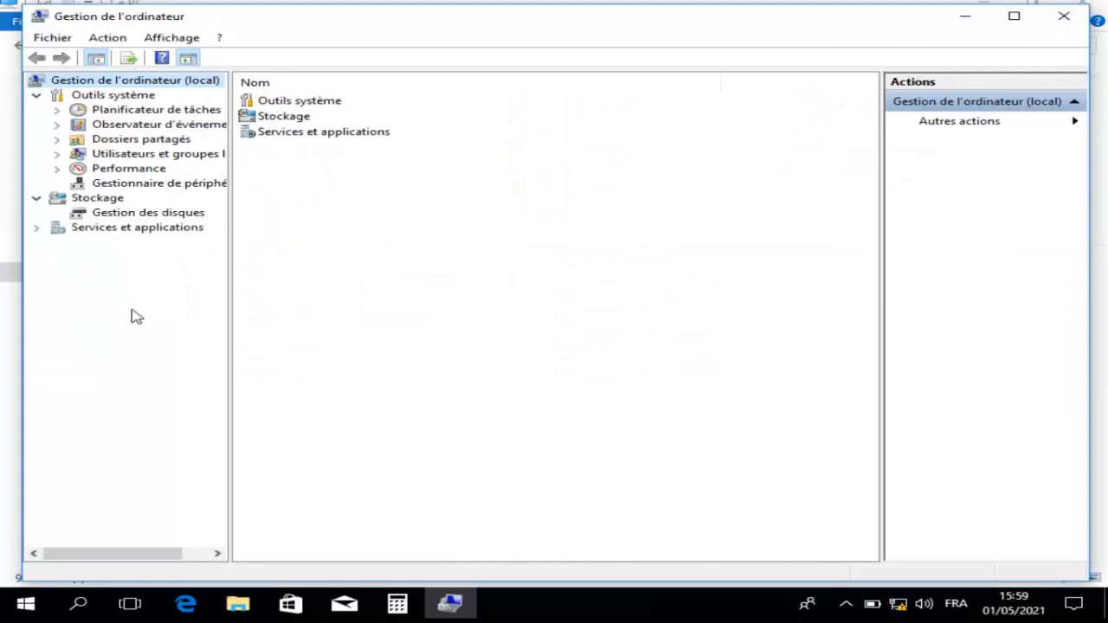
Show Gestion des disques under Stockage in the Computer Management console.
drag(304, 18, 340, 17)
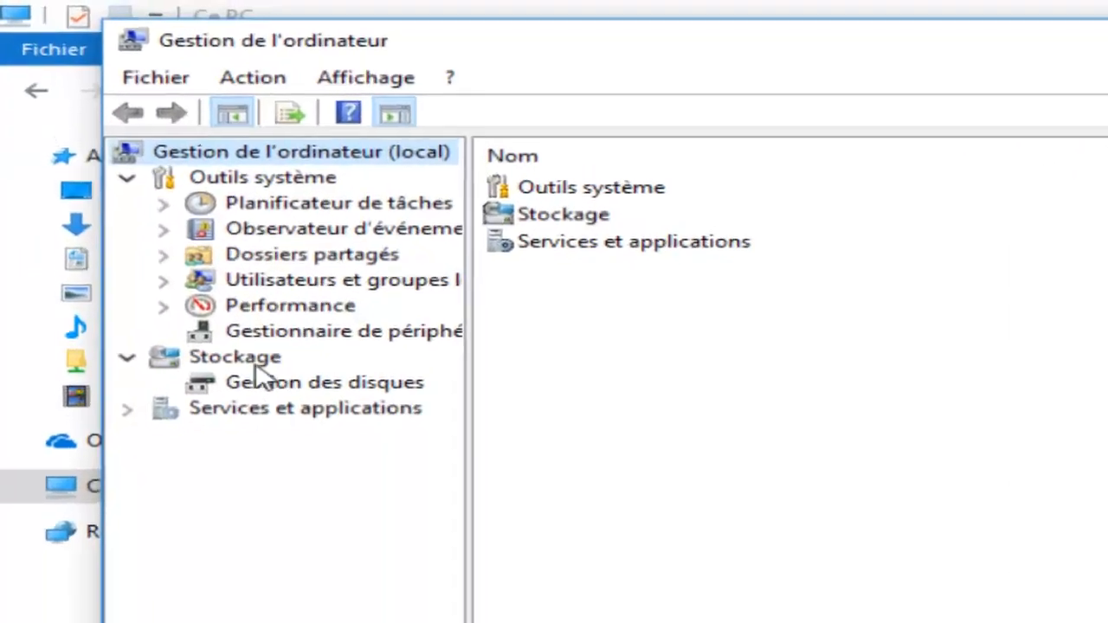
click(253, 363)
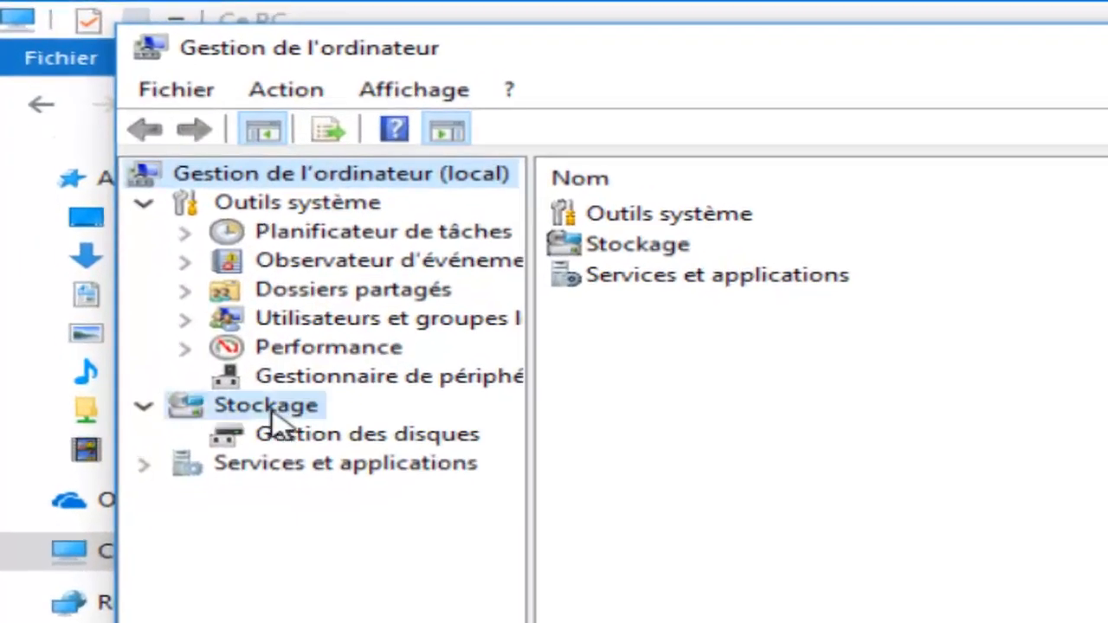
click(139, 407)
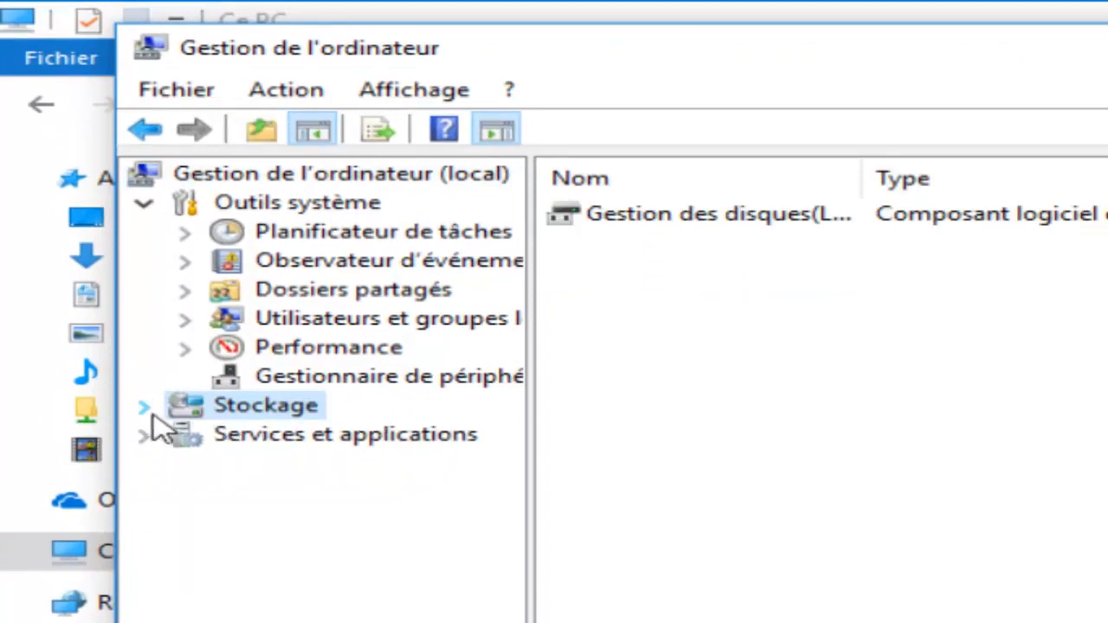
click(144, 407)
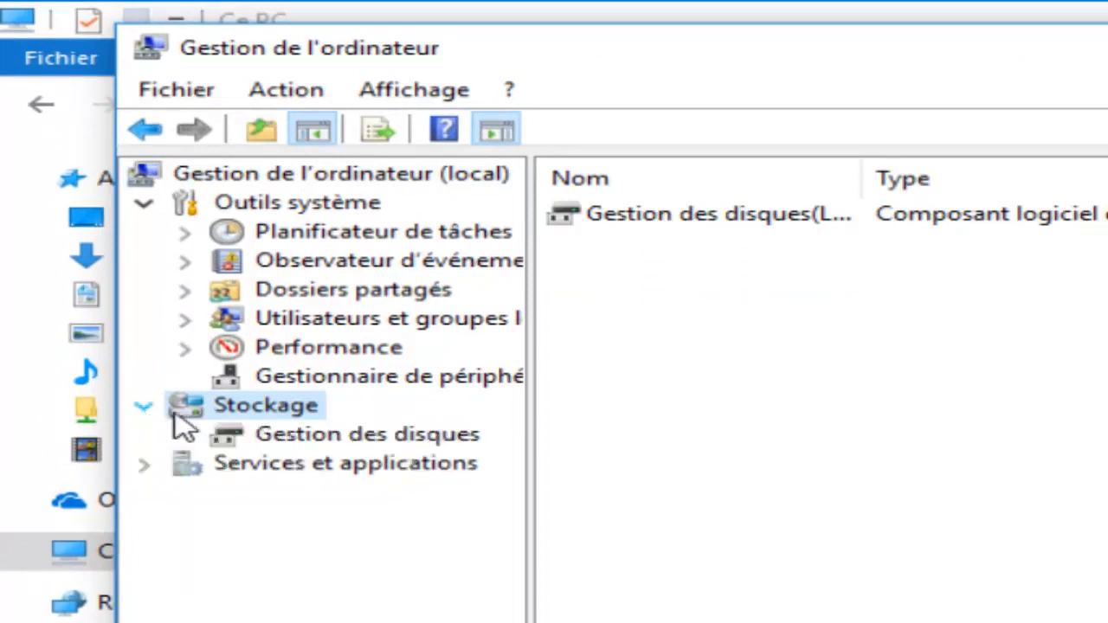
click(325, 438)
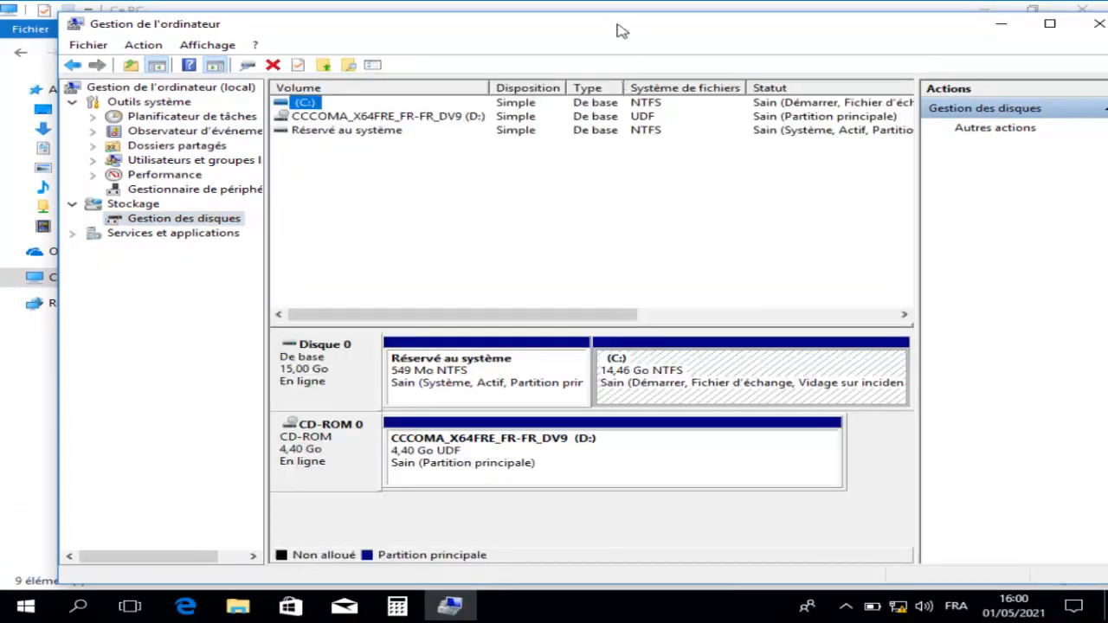
Move the Computer Management window aside to compare its volumes with the drives in Ce PC, and bring it back.
drag(618, 28, 585, 357)
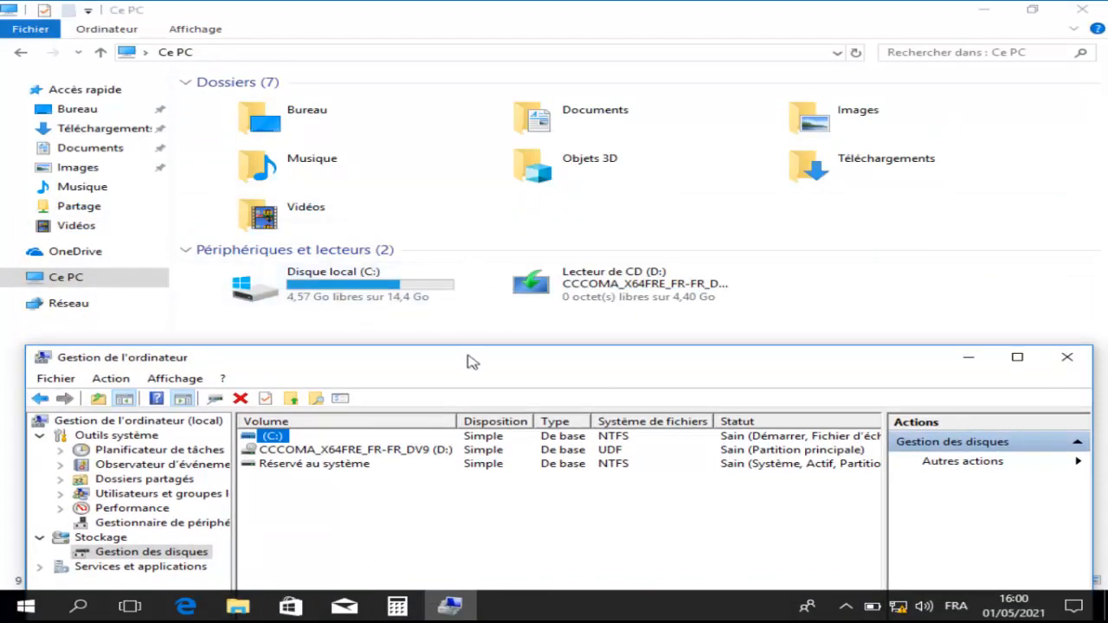
drag(470, 369, 464, 37)
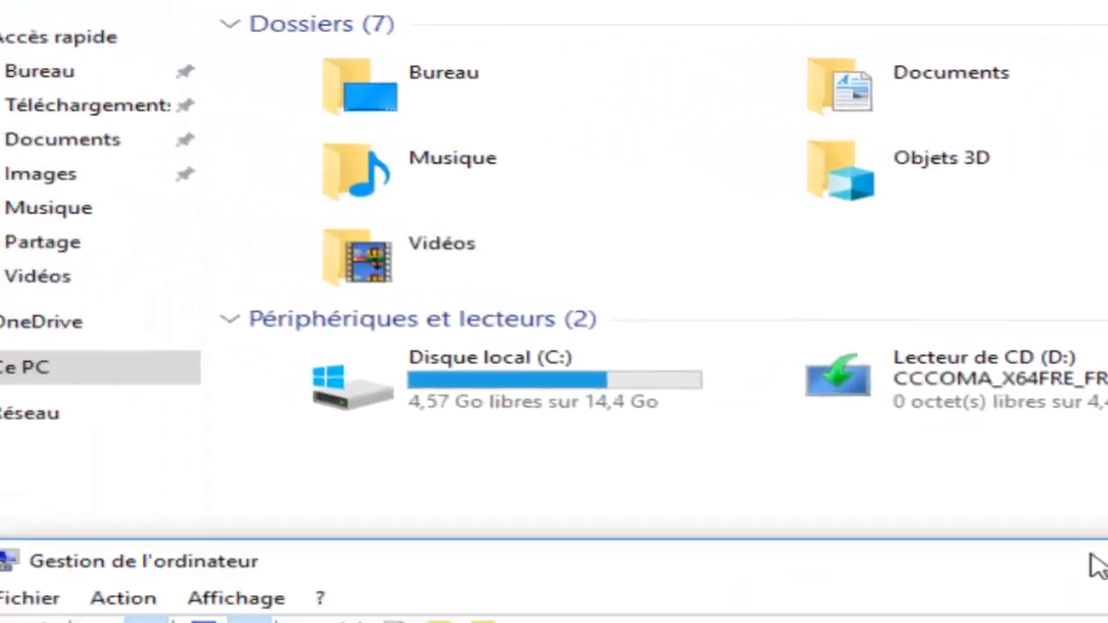
drag(1092, 556, 1092, 472)
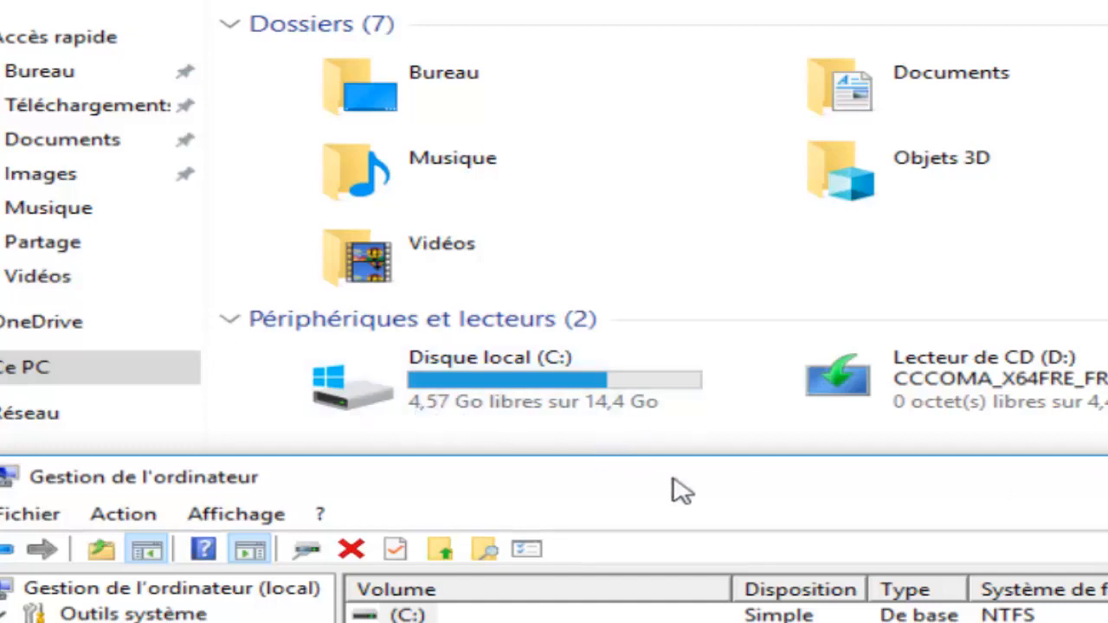
drag(680, 494, 663, 67)
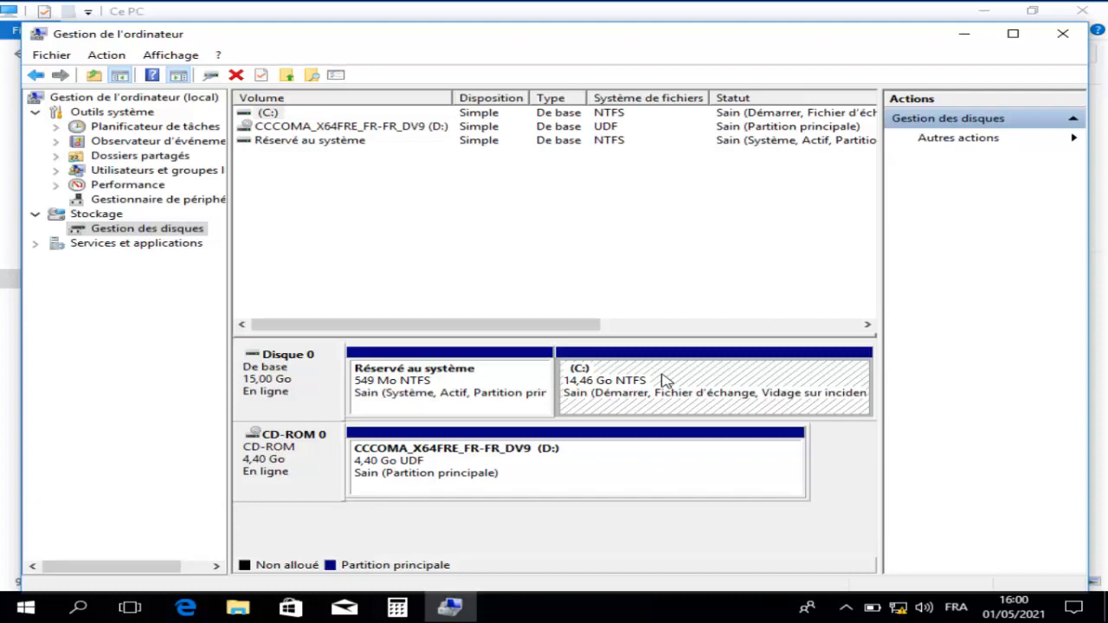
Open the Réduire le volume settings for the C: partition on Disque 0.
right_click(663, 381)
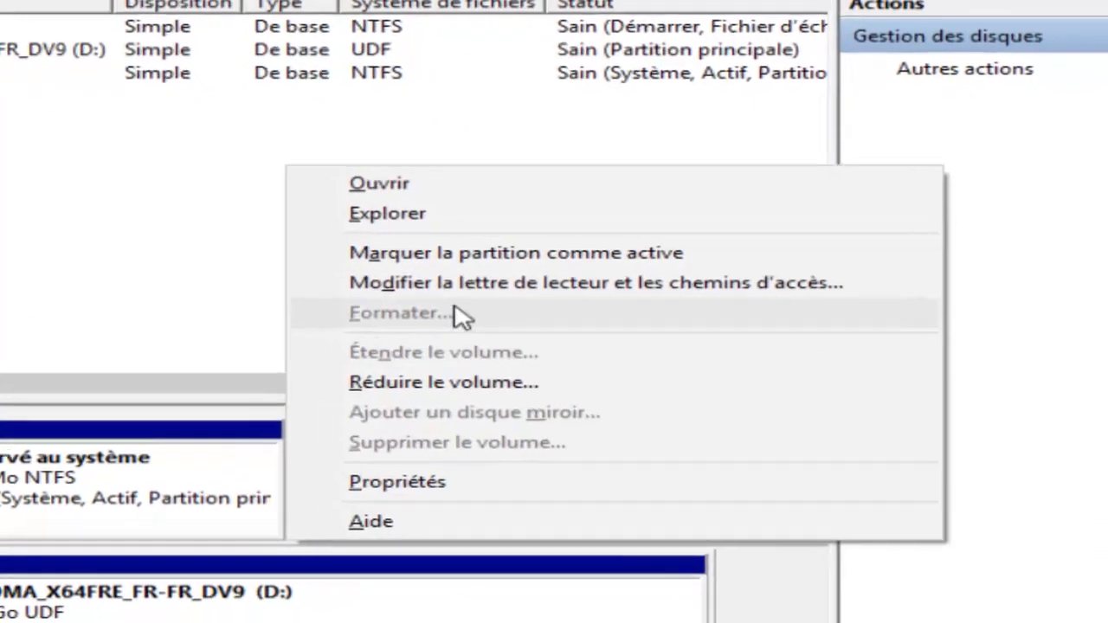
click(467, 392)
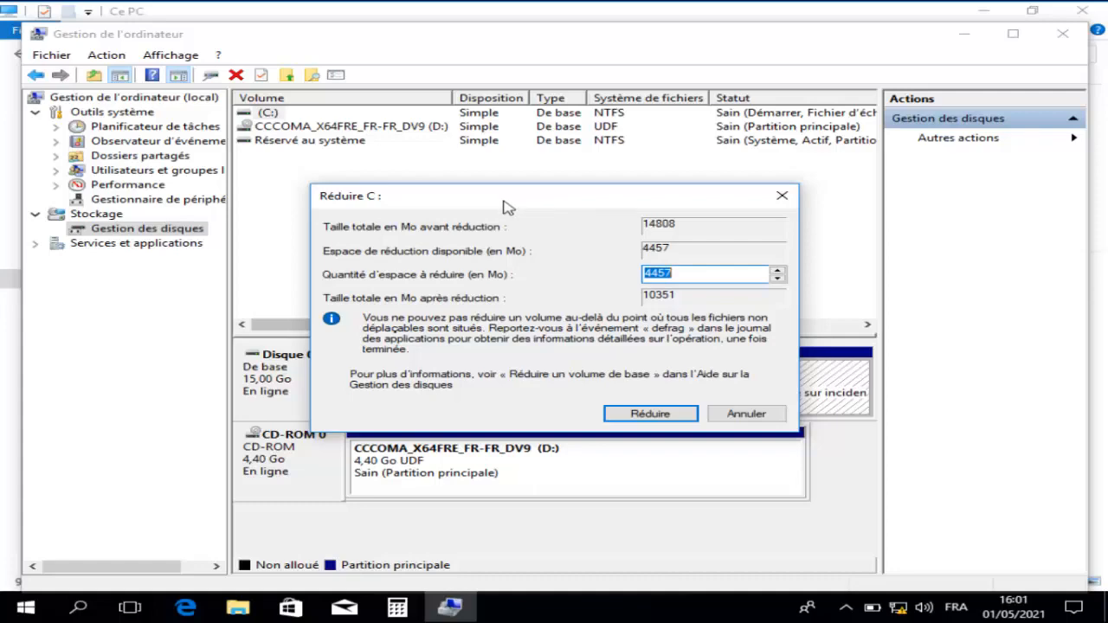
drag(507, 206, 504, 172)
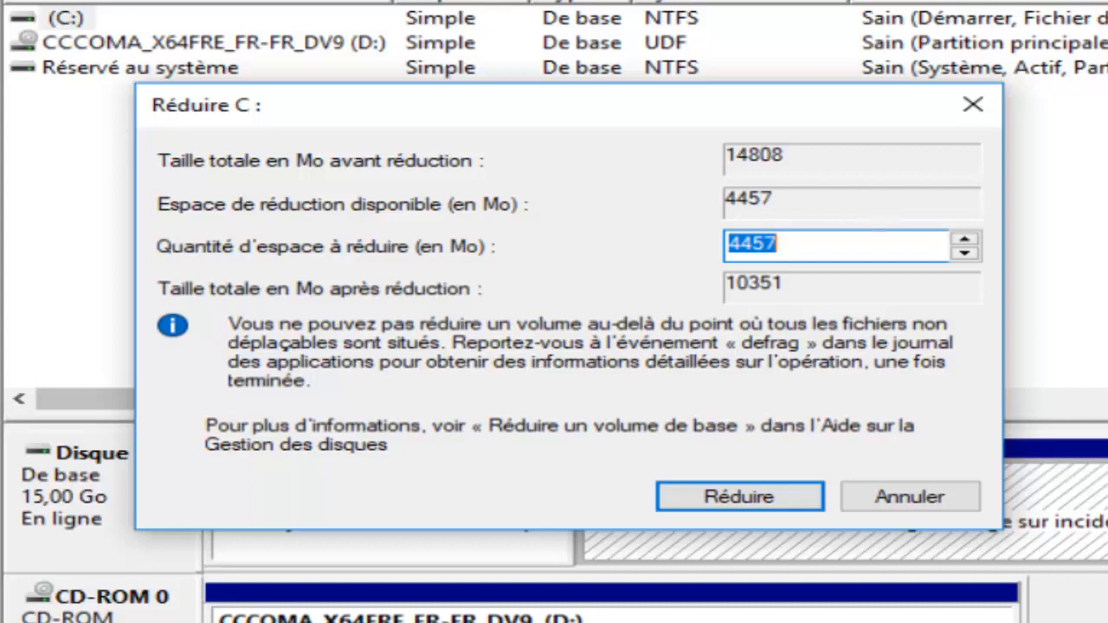
Switch to the Calculator, multiply 4 by 1024 to convert gigabytes to megabytes, and minimize it.
key(alt+Tab)
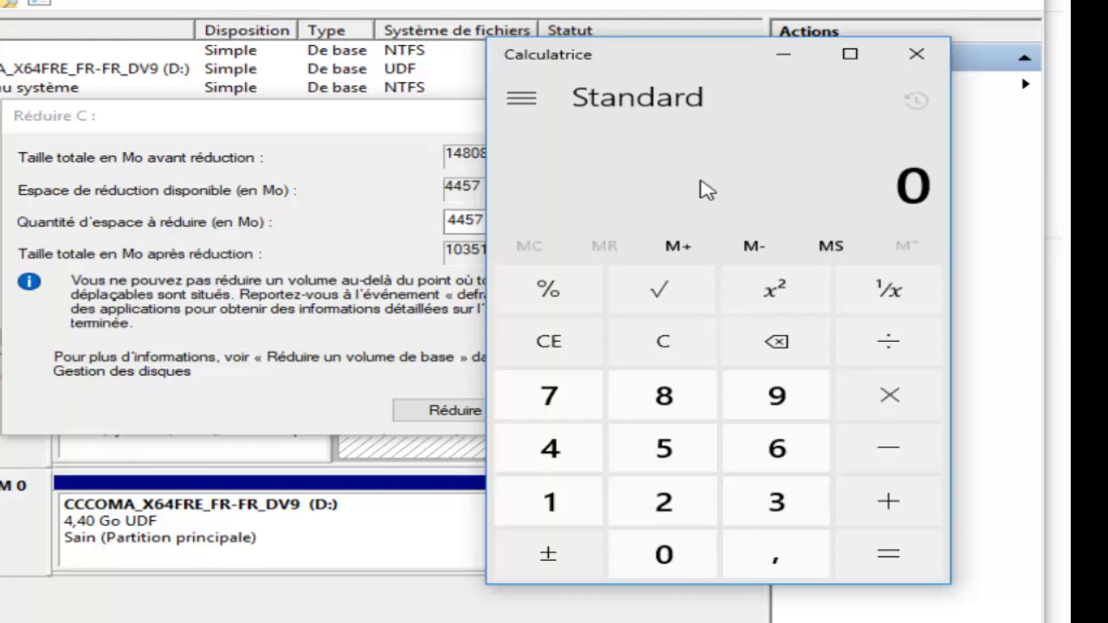
click(580, 459)
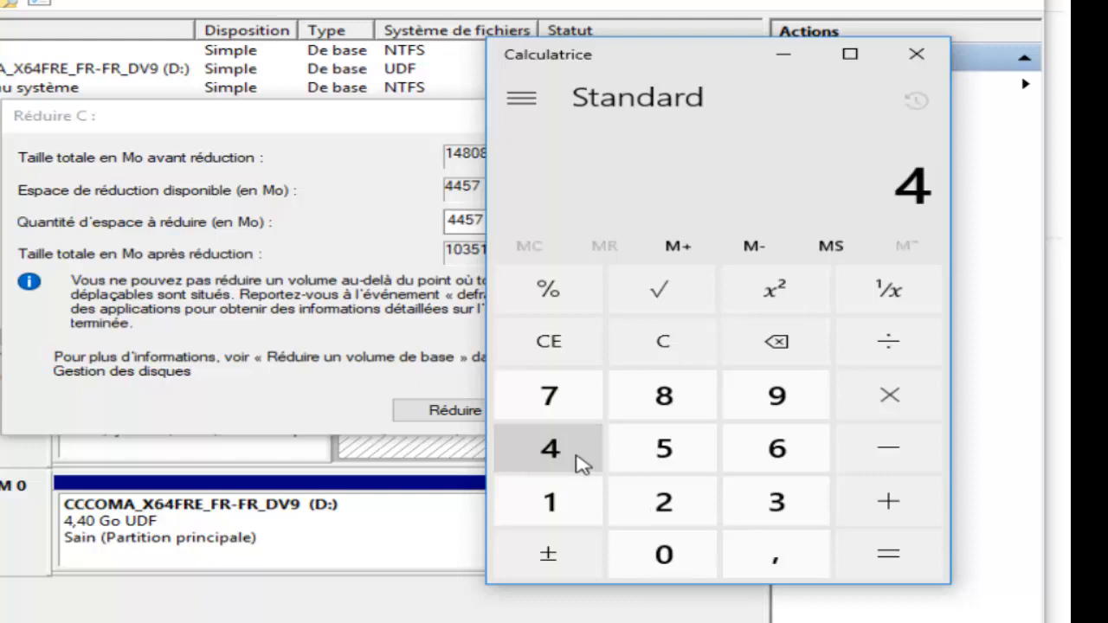
key(asterisk)
key(1)
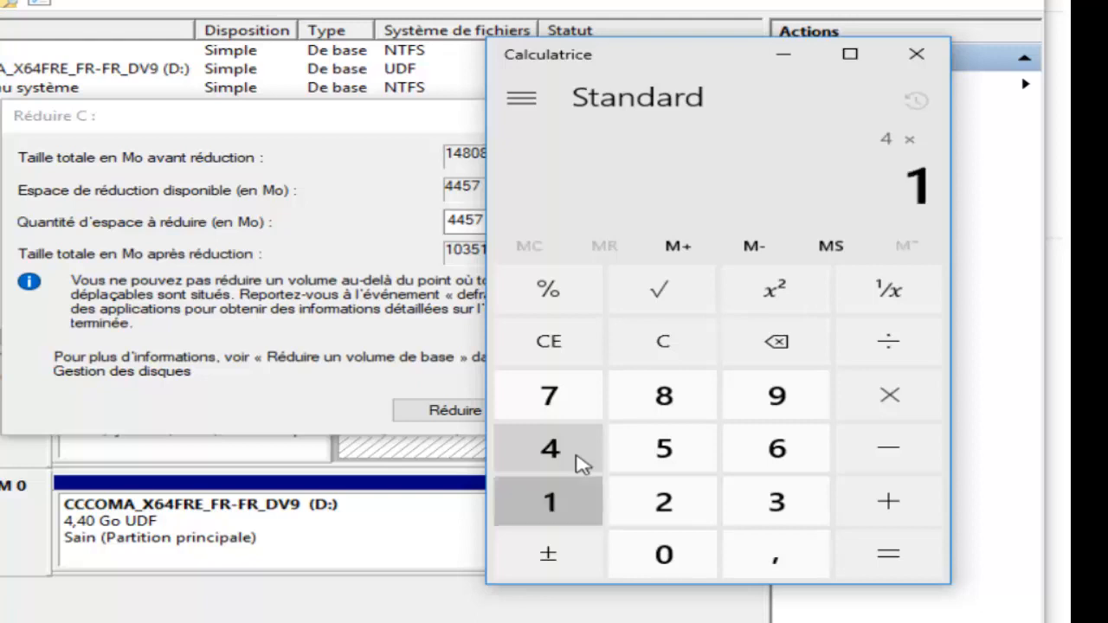
key(0)
key(2)
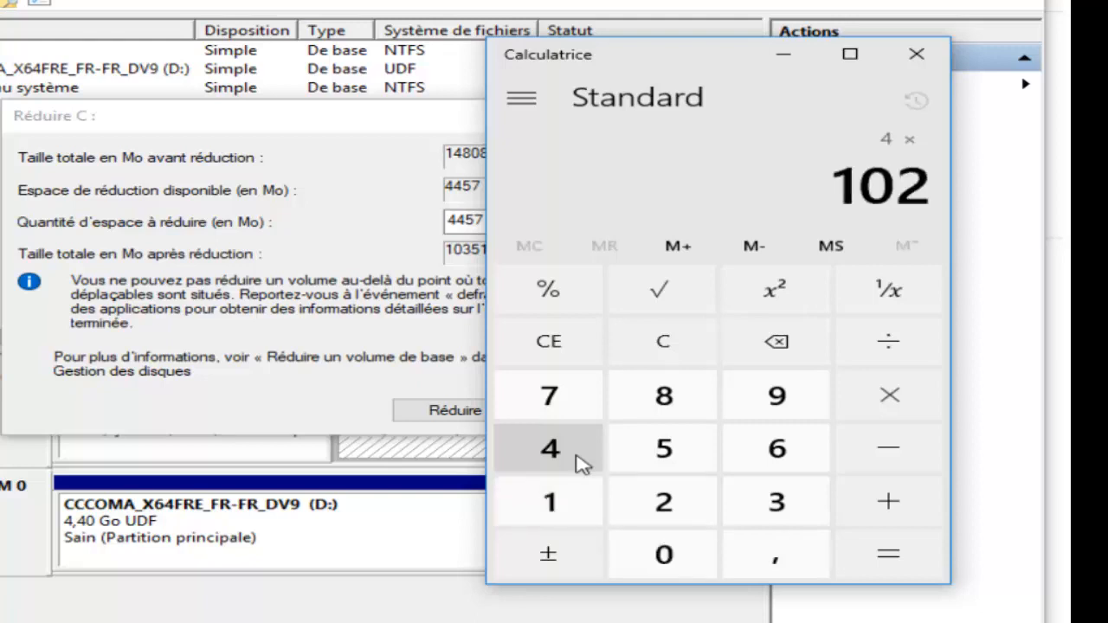
key(4)
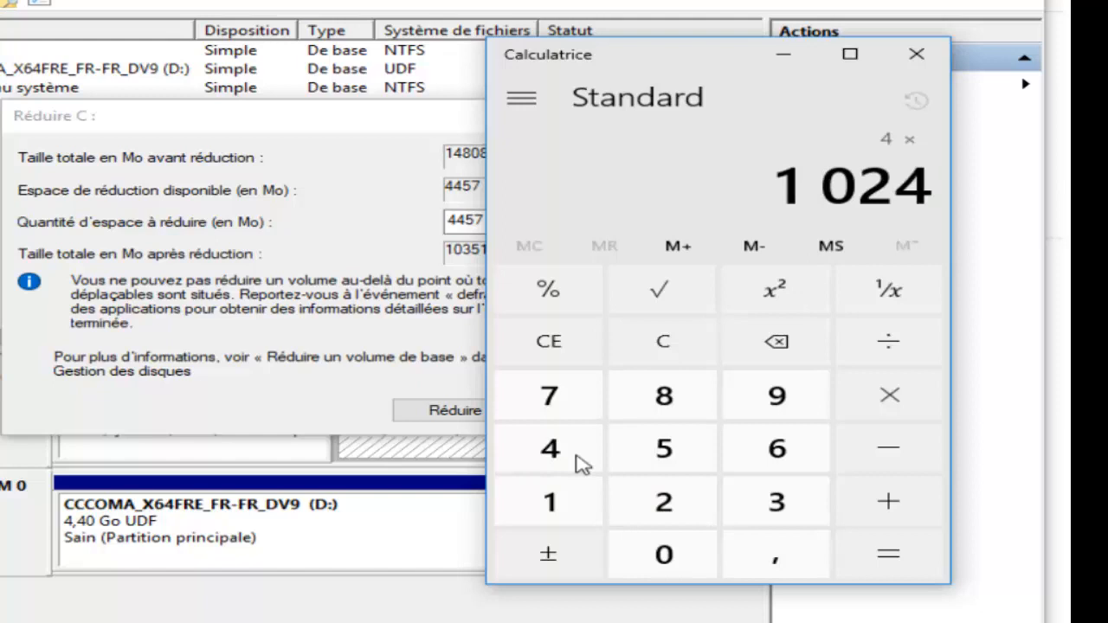
key(Return)
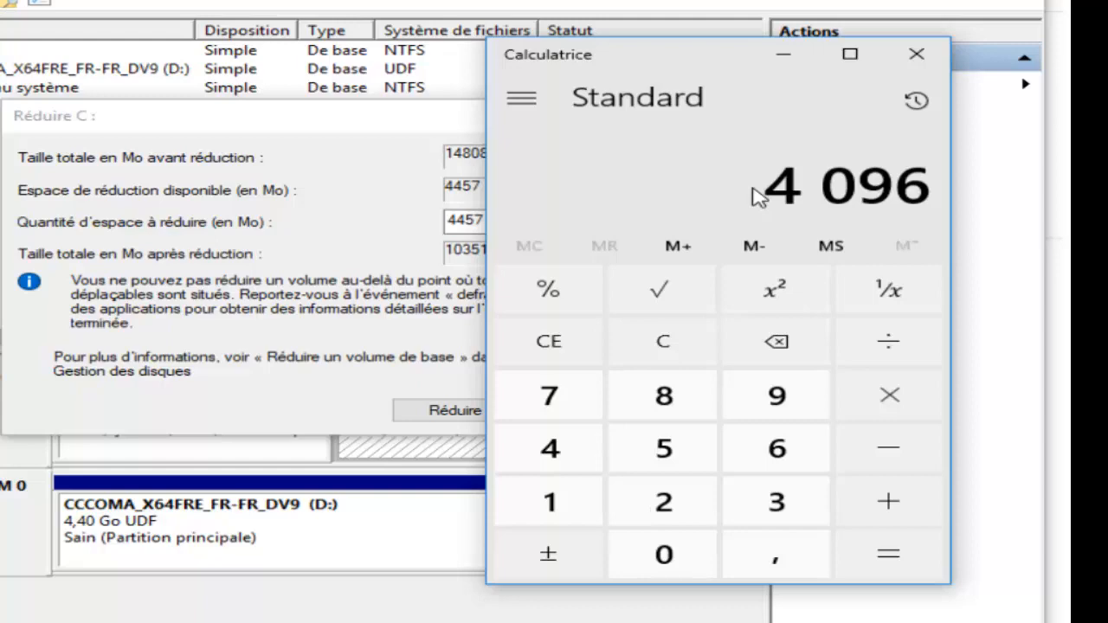
click(797, 65)
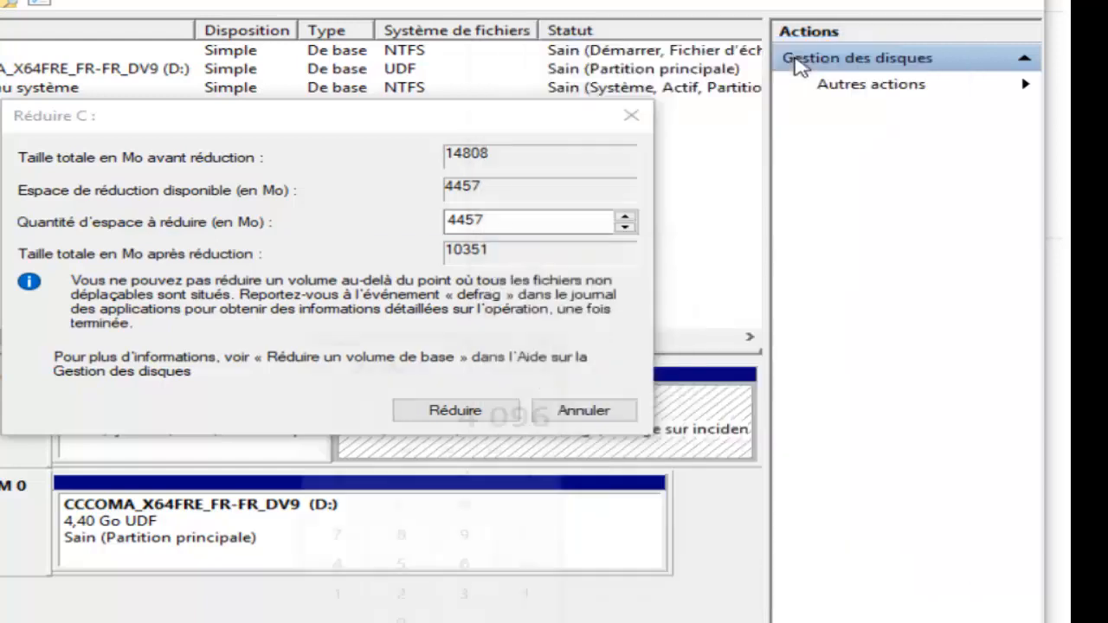
Set the amount of space to shrink to 4096 Mo and shrink volume C:.
double_click(512, 216)
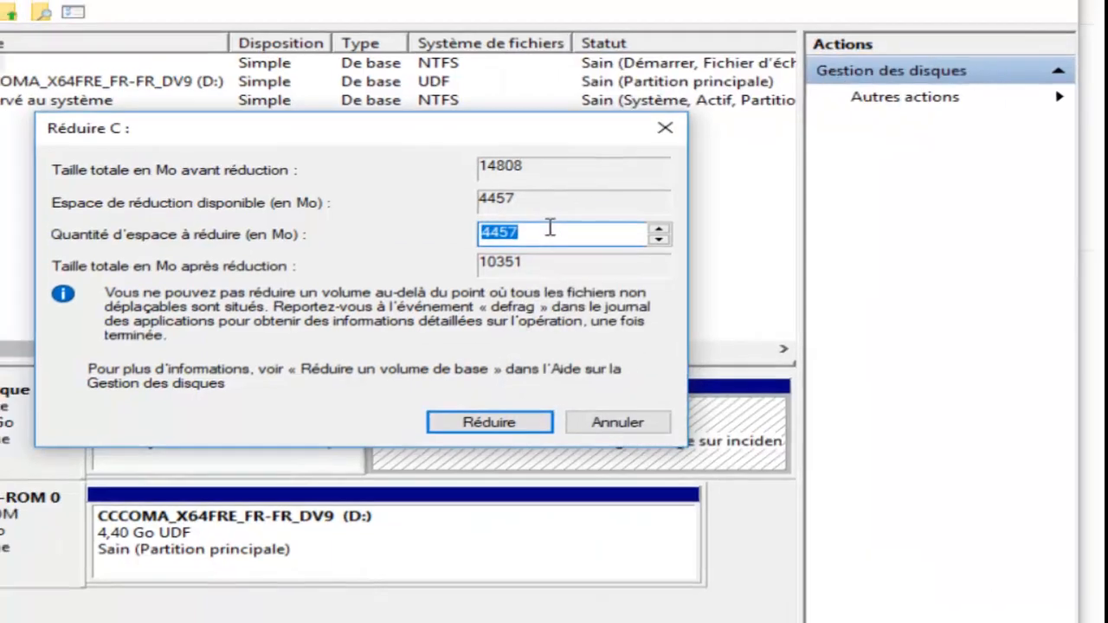
text(40)
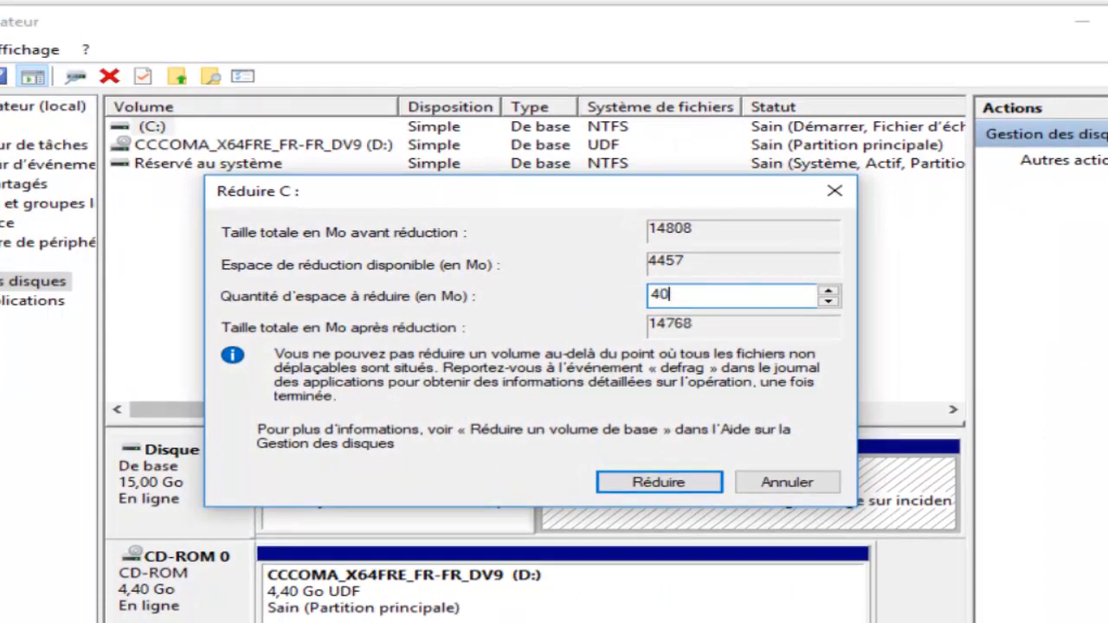
text(96)
click(693, 478)
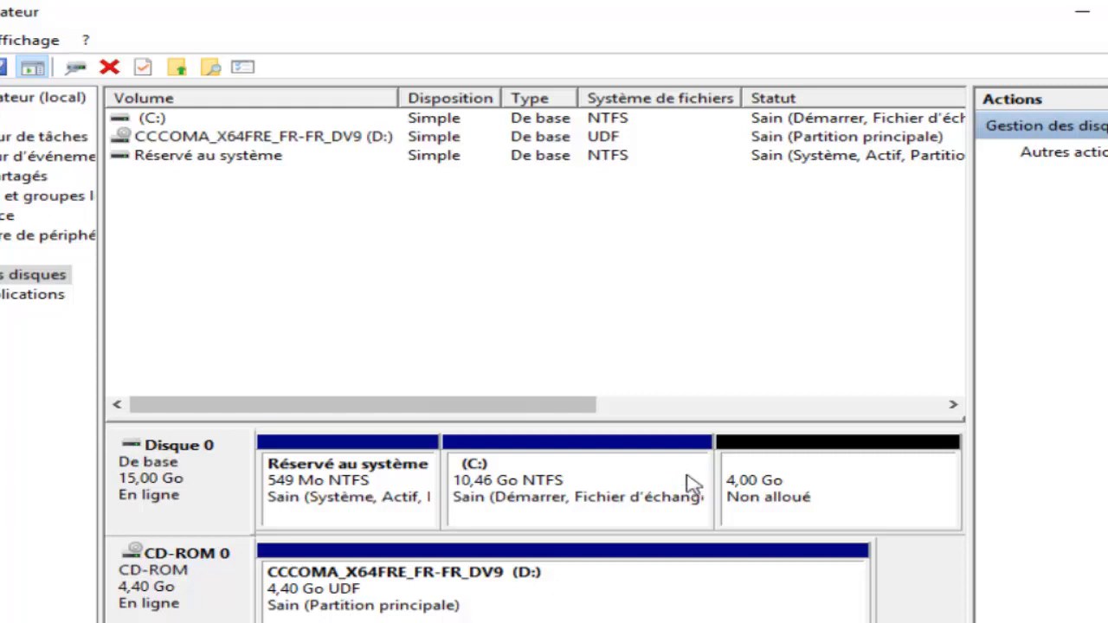
Start a new simple volume in the unallocated space on Disque 0, accepting a size of 4096 Mo.
click(750, 493)
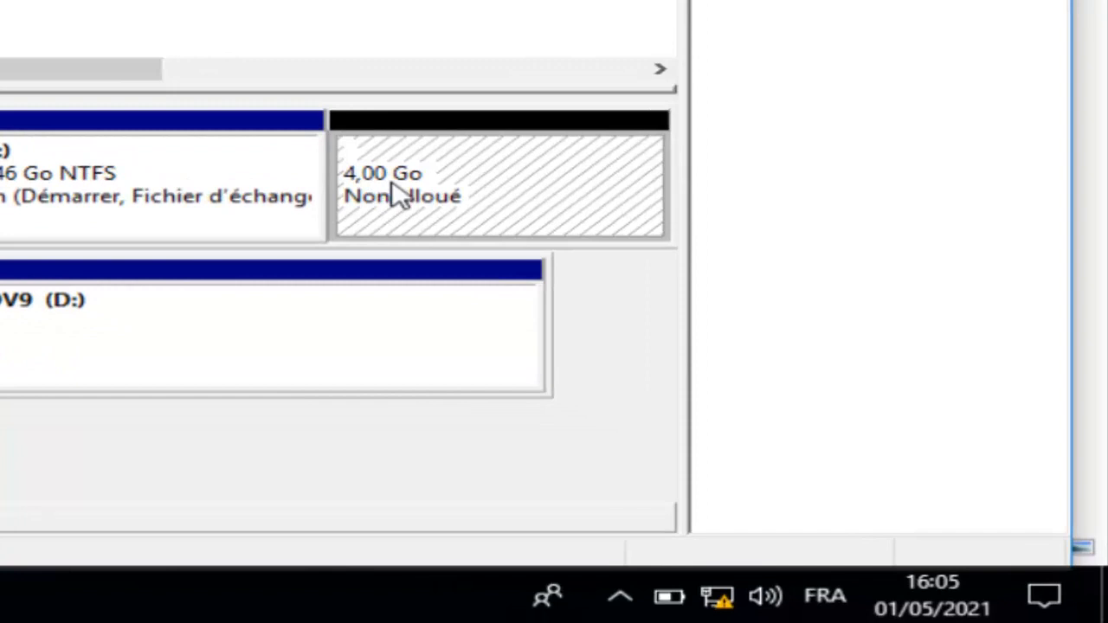
right_click(394, 193)
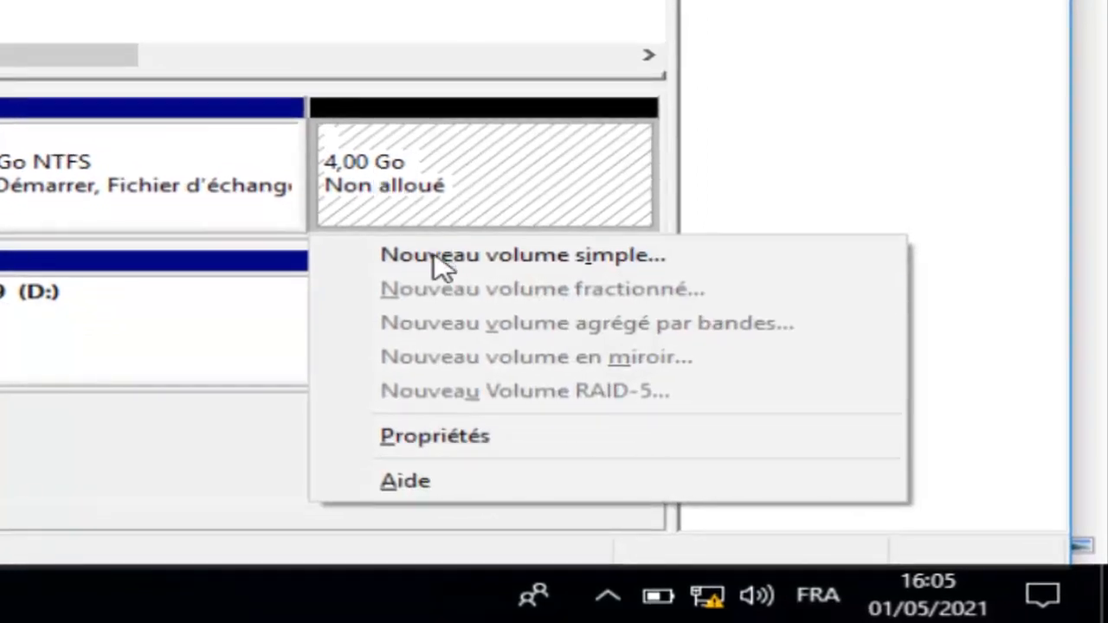
click(451, 259)
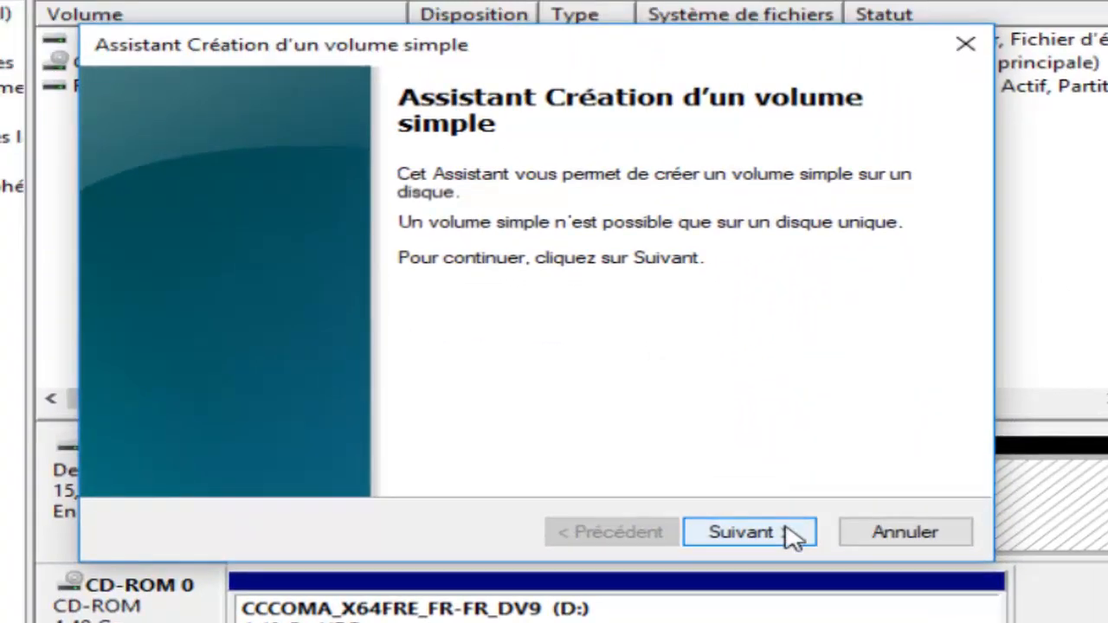
click(747, 531)
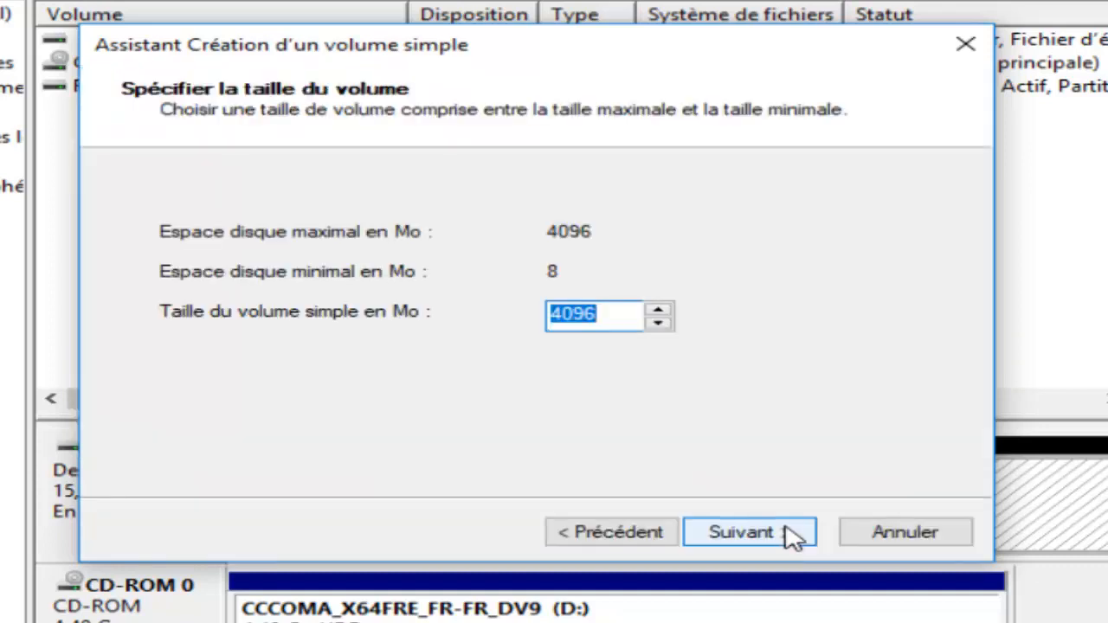
click(775, 534)
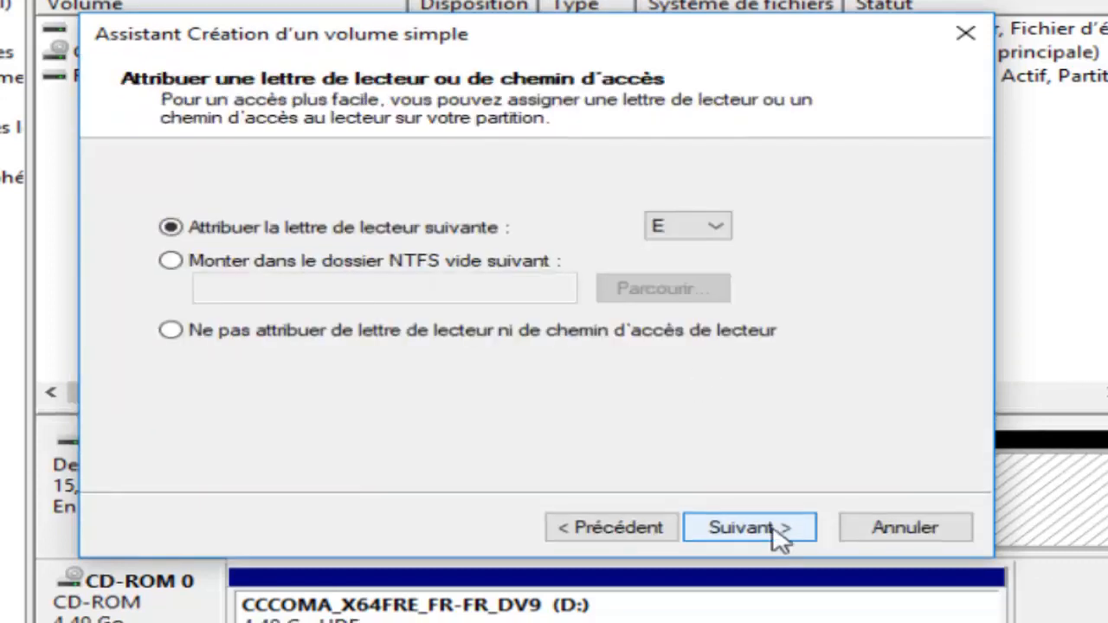
Look through the available drive letters, keep E for the new volume, and continue to the formatting settings.
click(711, 232)
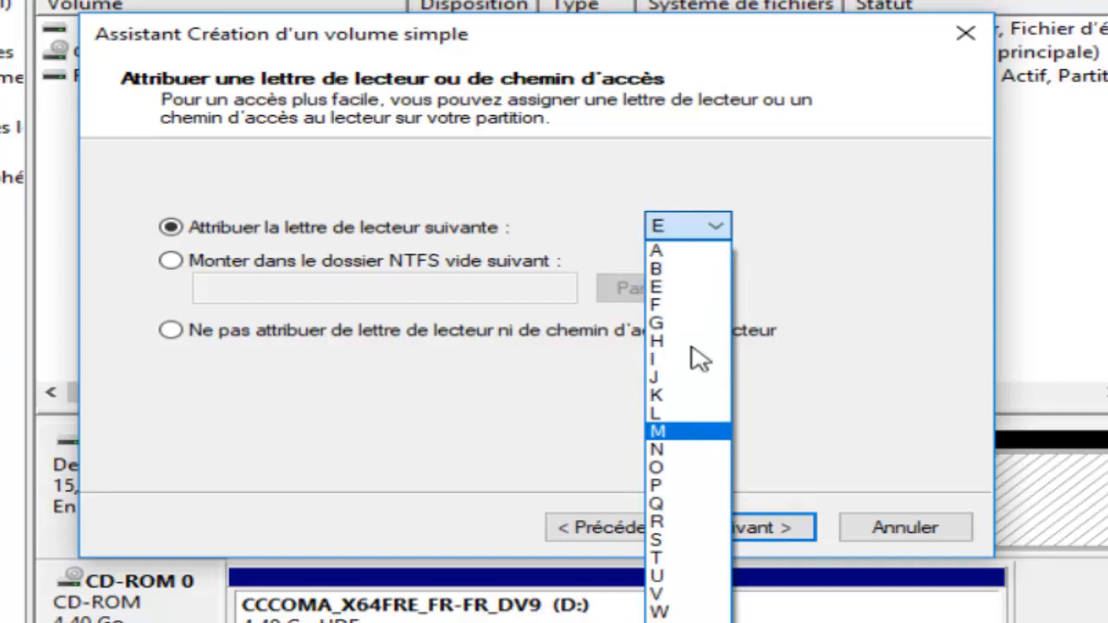
click(693, 225)
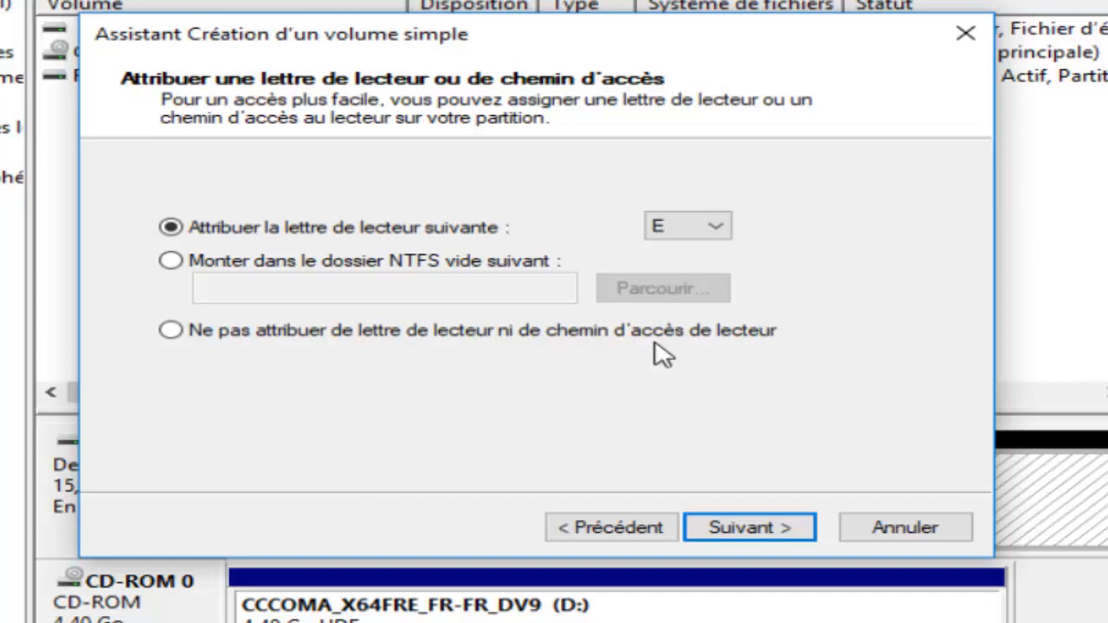
click(750, 528)
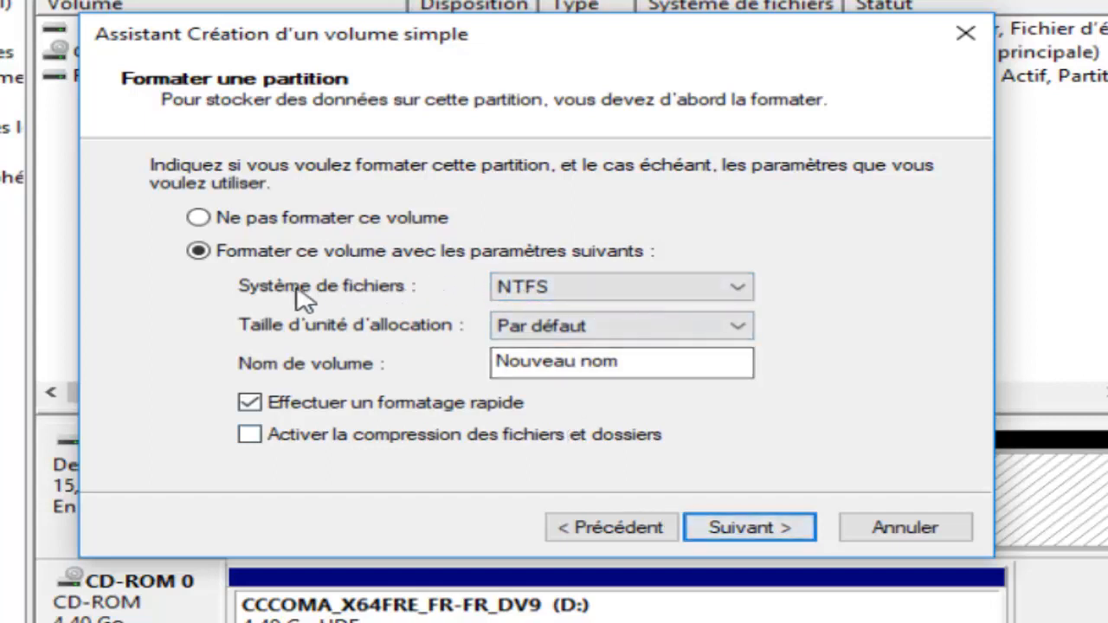
Look through the available file systems for the new volume and keep NTFS.
click(576, 290)
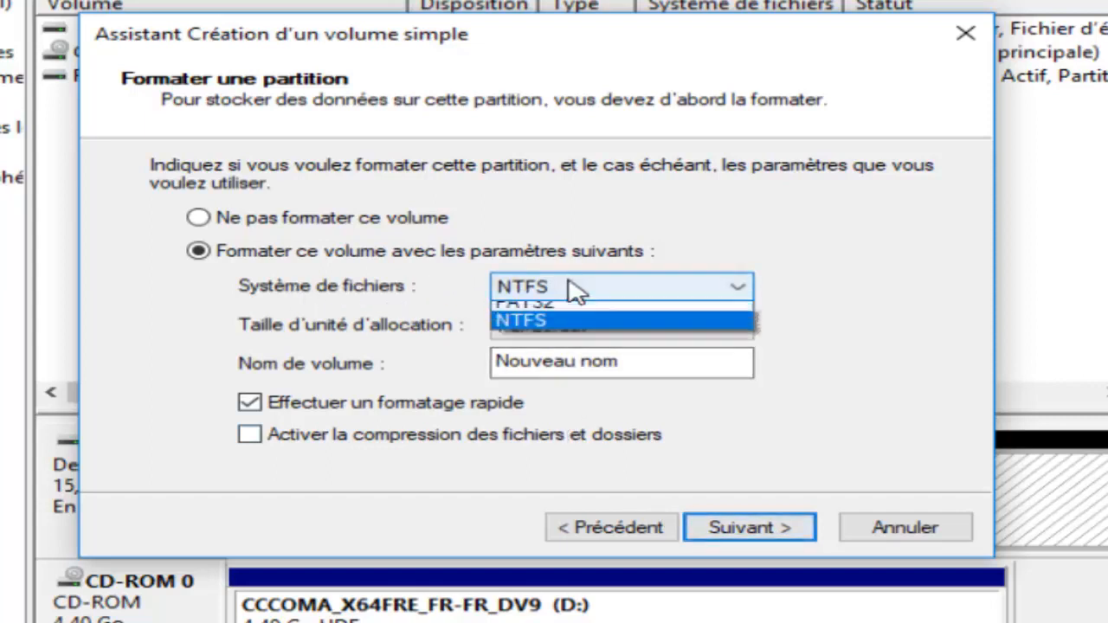
click(576, 290)
click(576, 290)
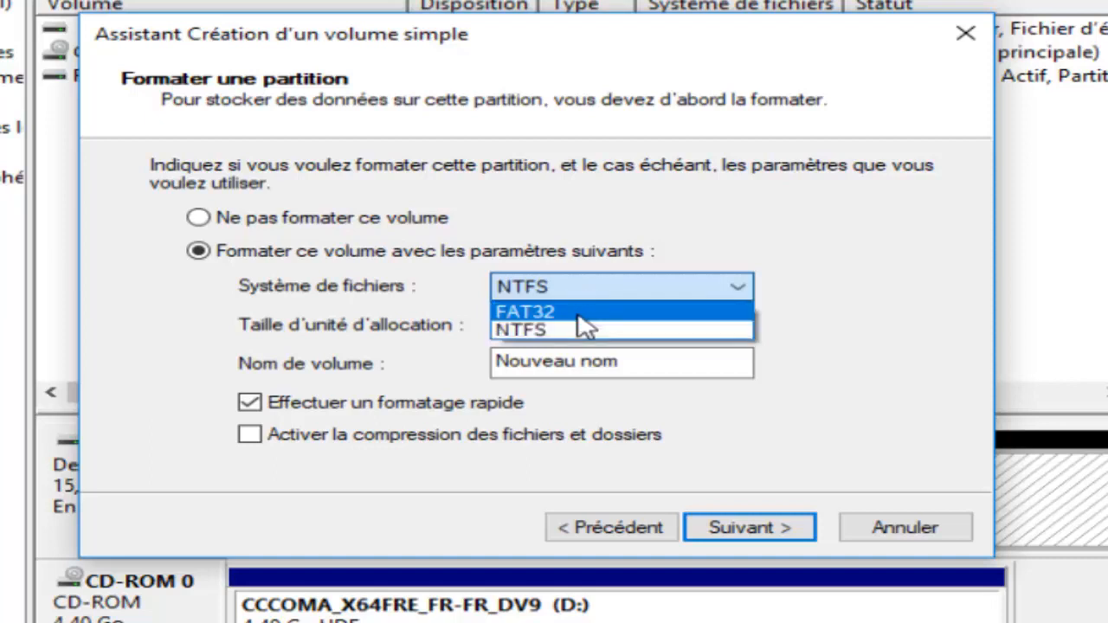
click(623, 291)
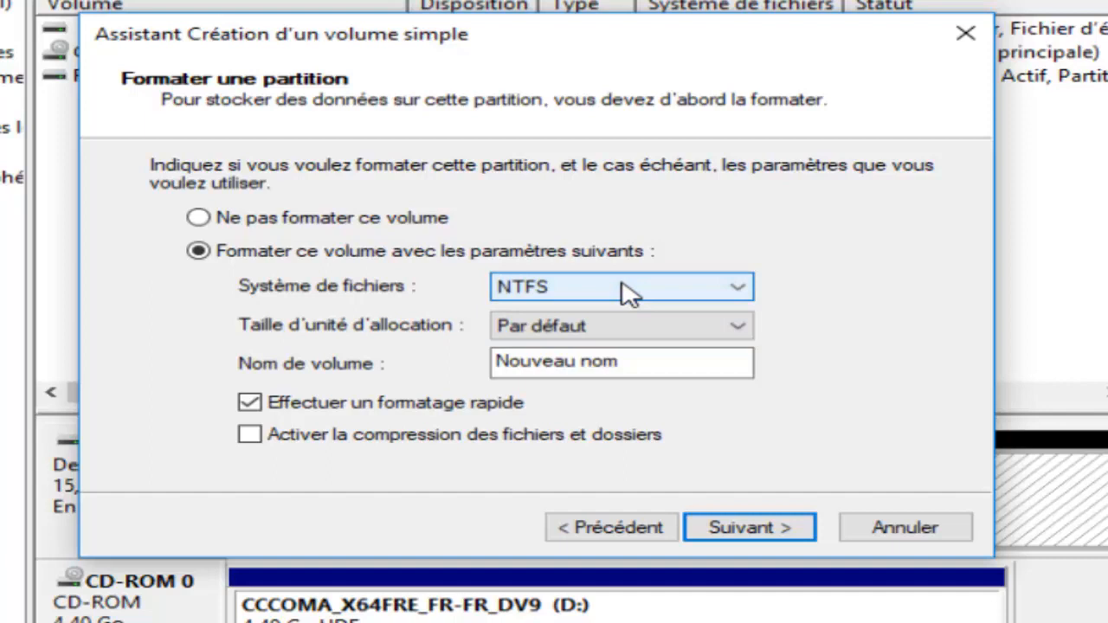
Name the new volume "Mon disque", keeping quick format enabled, and complete the wizard to create and format it.
click(651, 364)
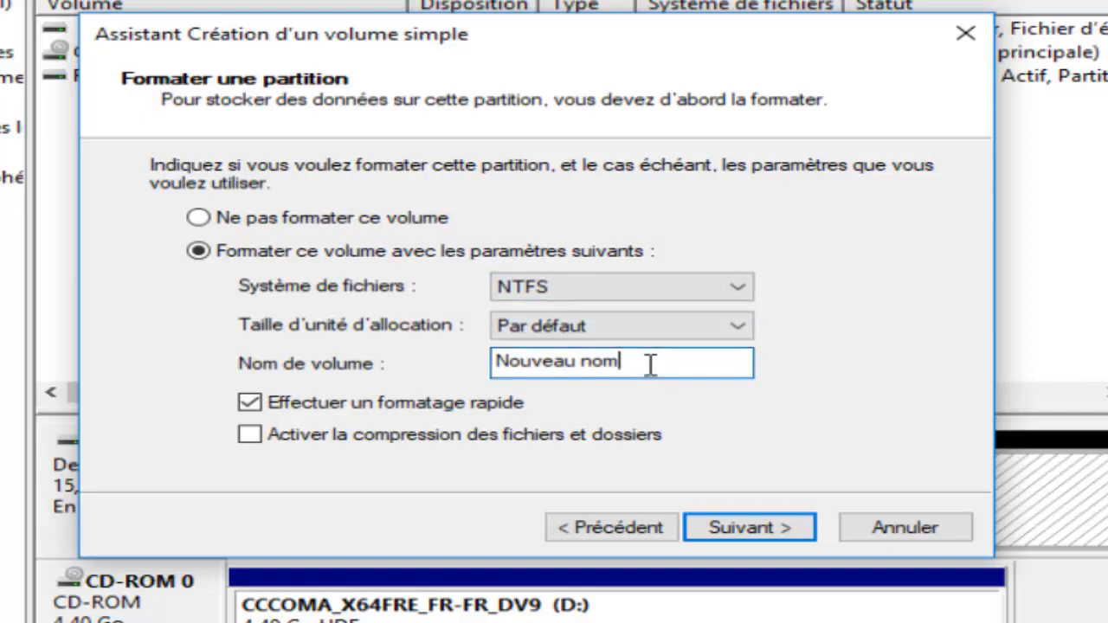
key(BackSpace)
key(BackSpace)
key(BackSpace)
key(BackSpace)
key(BackSpace)
key(BackSpace)
key(BackSpace)
key(BackSpace)
key(BackSpace)
key(BackSpace)
key(BackSpace)
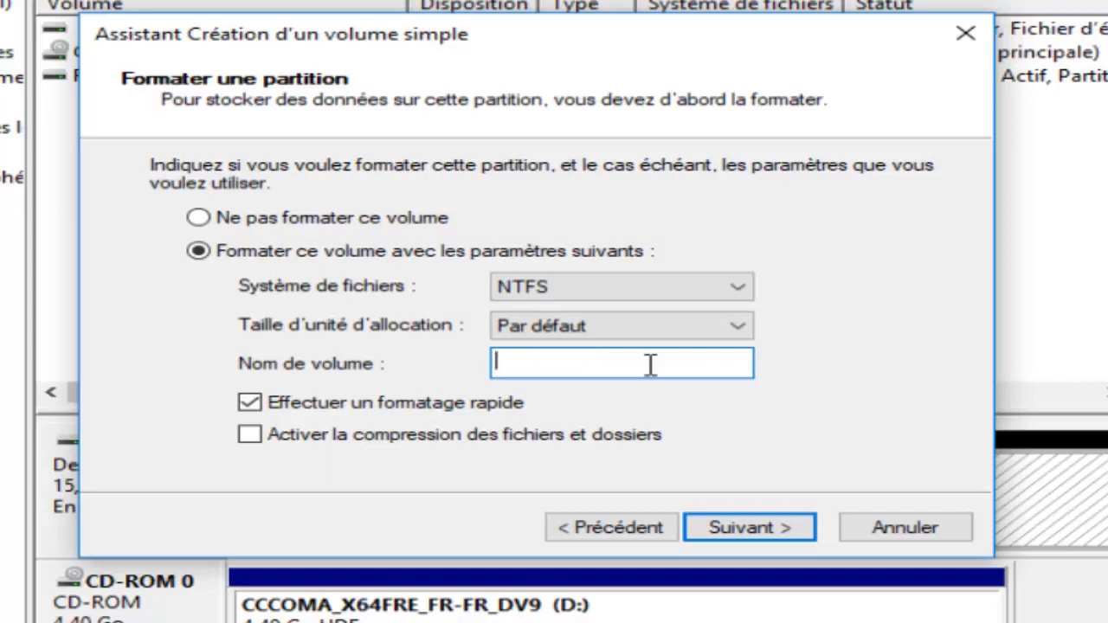
text(m)
key(BackSpace)
text(Mon disquz)
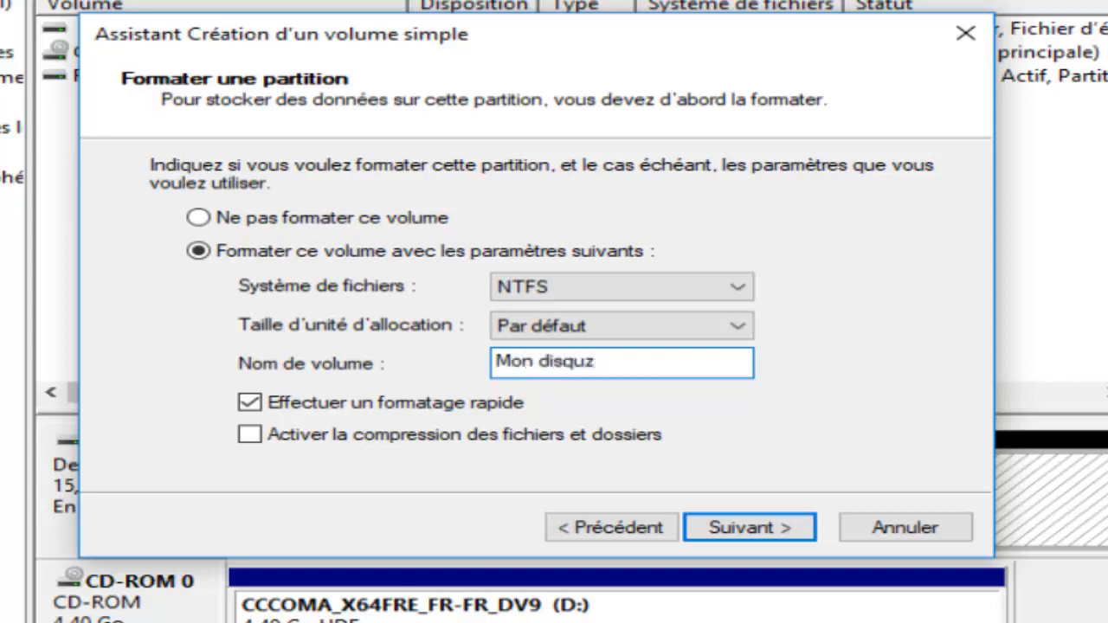
key(BackSpace)
text(e)
click(734, 533)
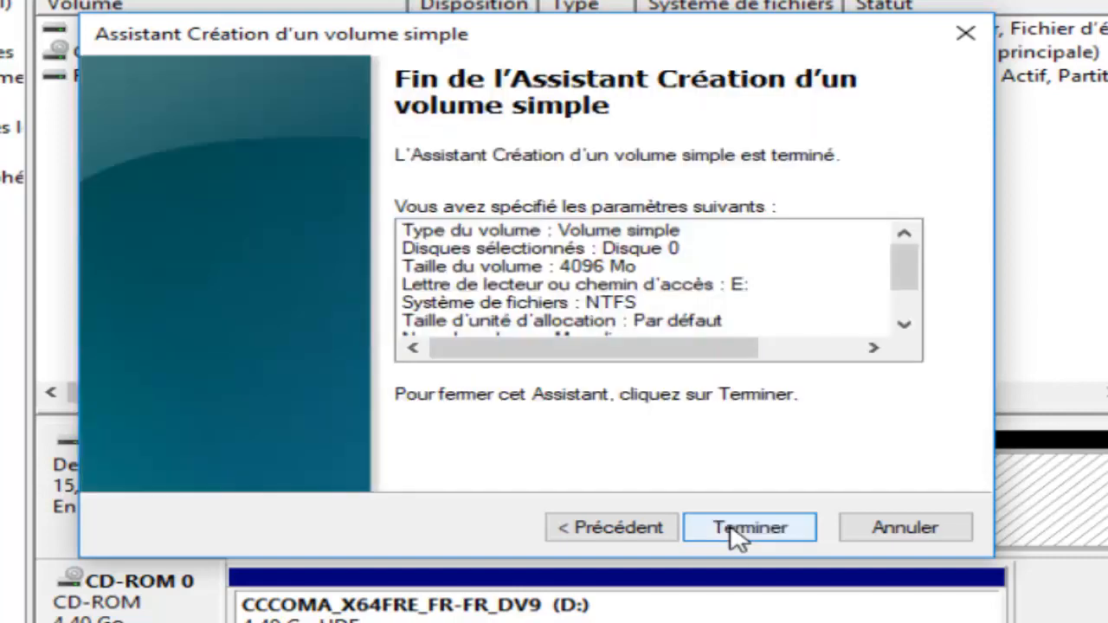
click(732, 527)
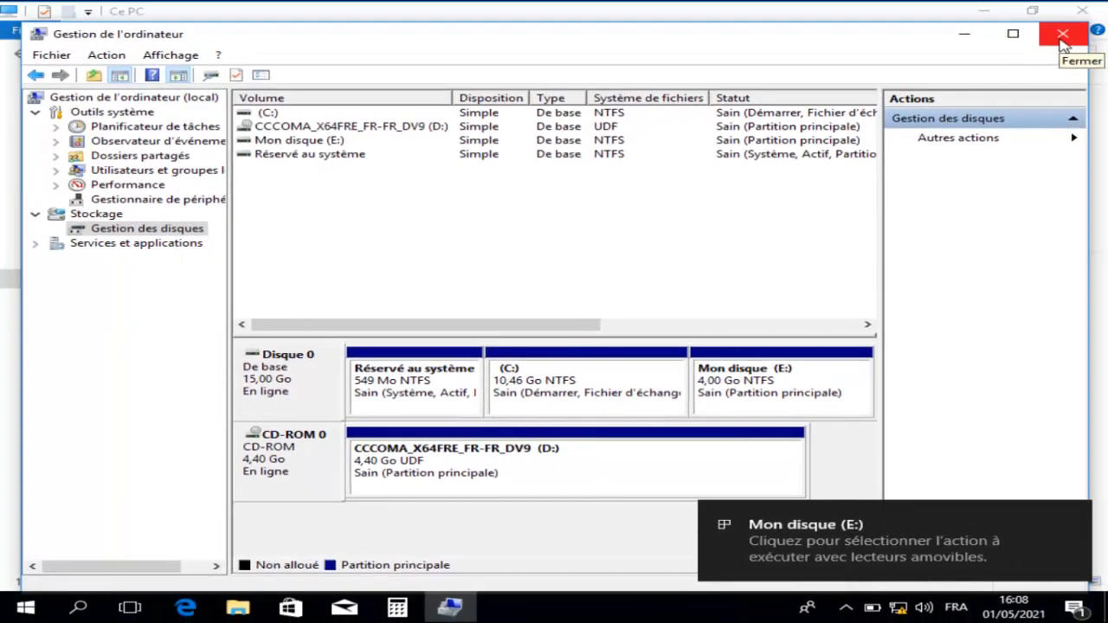
Close Gestion de l'ordinateur and check the new drive Mon disque (E:) in Ce PC.
click(1060, 40)
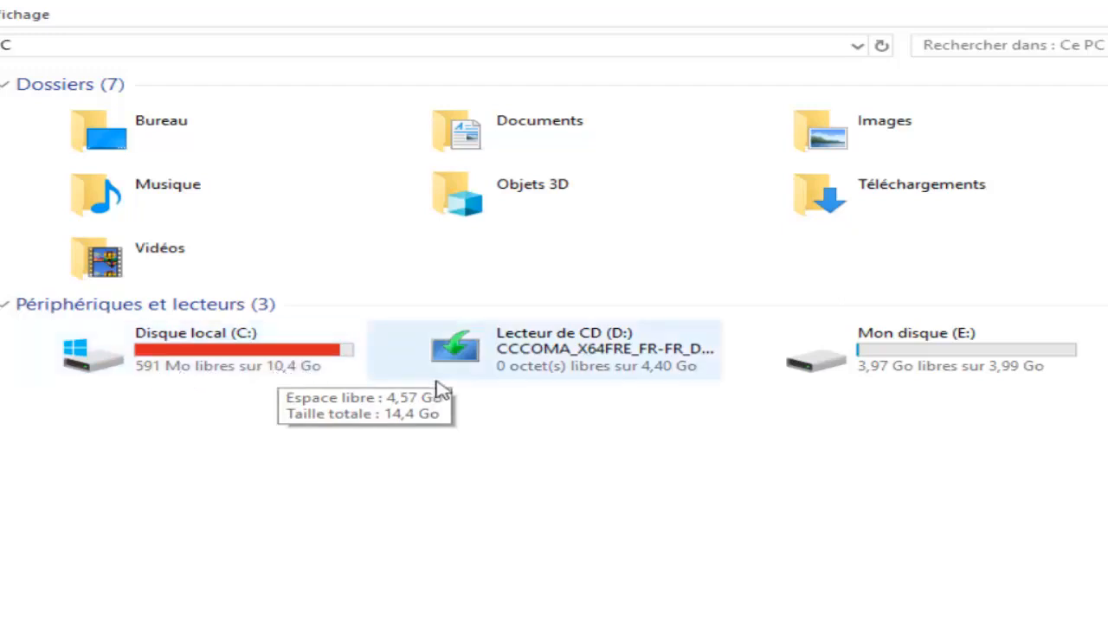
click(860, 338)
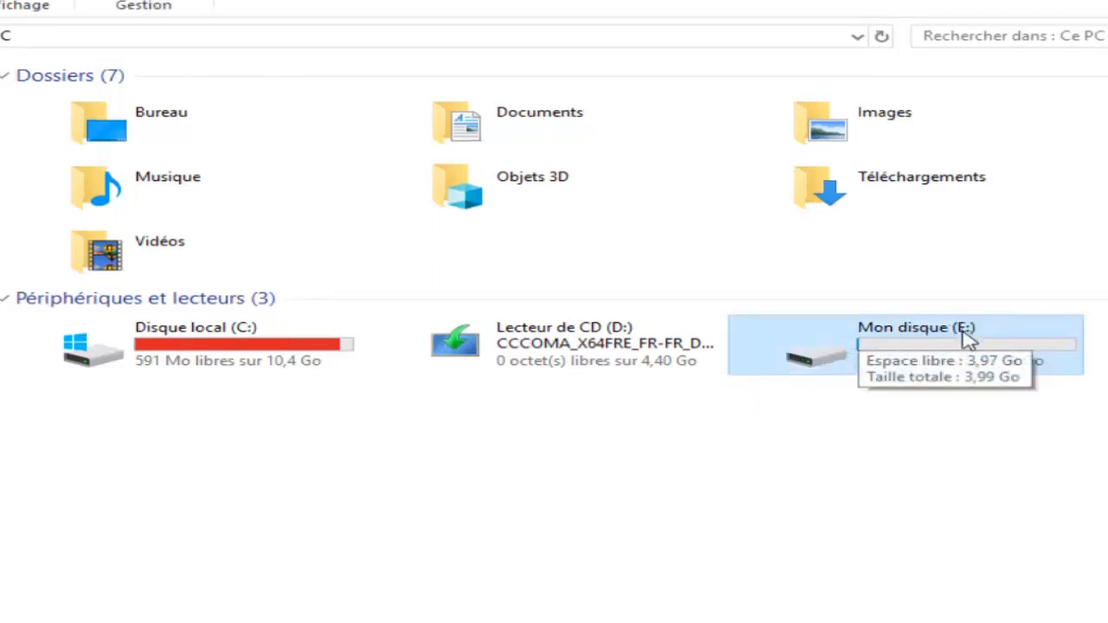
click(894, 433)
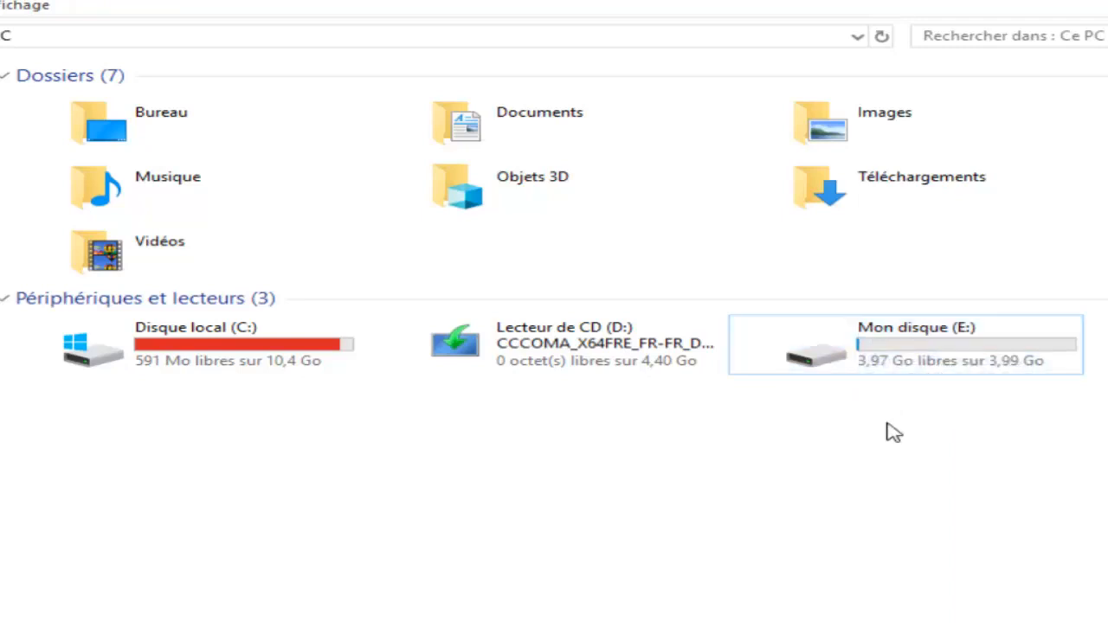